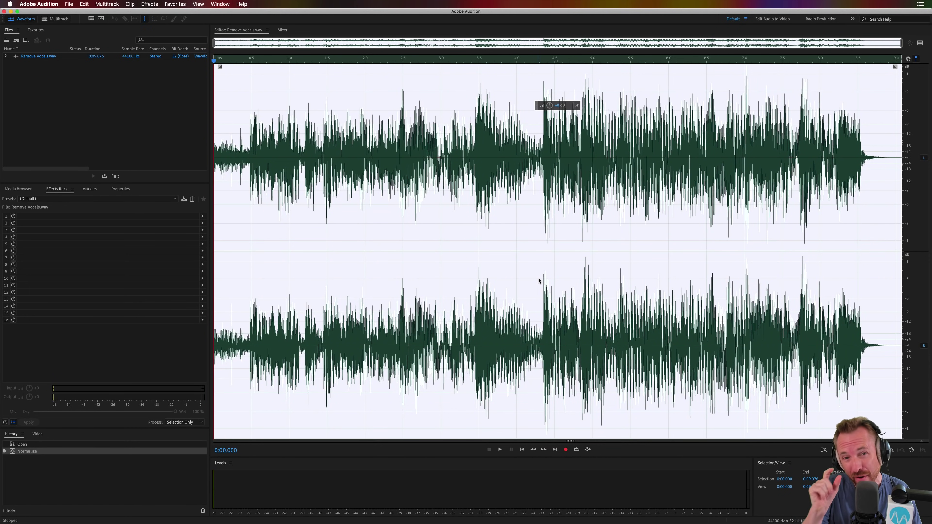
# Step: Play the jingle unprocessed, then open Effects > Stereo Imagery > Center Channel Extractor
pyautogui.press('space')
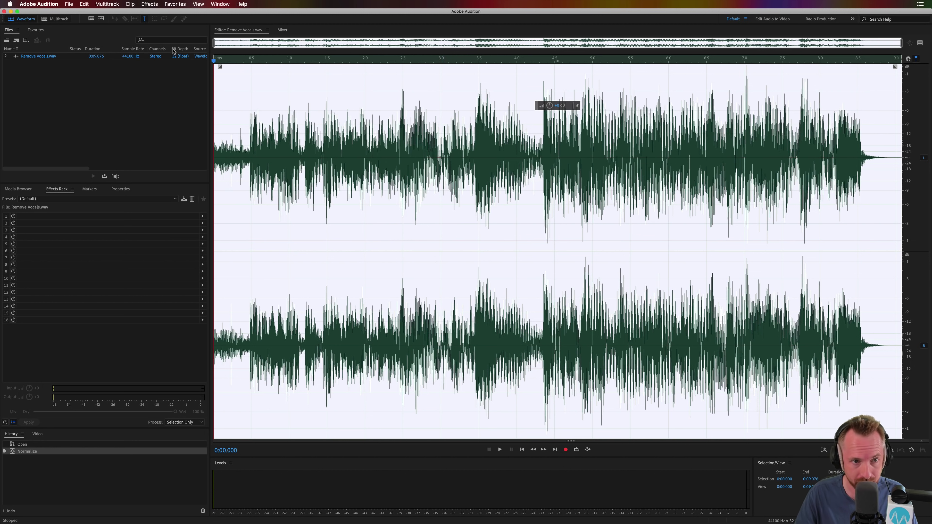
pyautogui.click(150, 4)
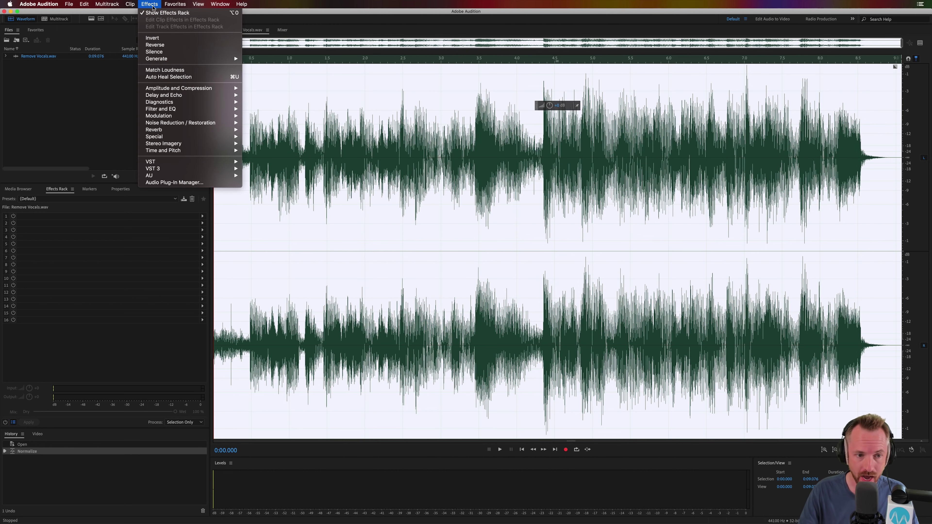
pyautogui.moveTo(174, 143)
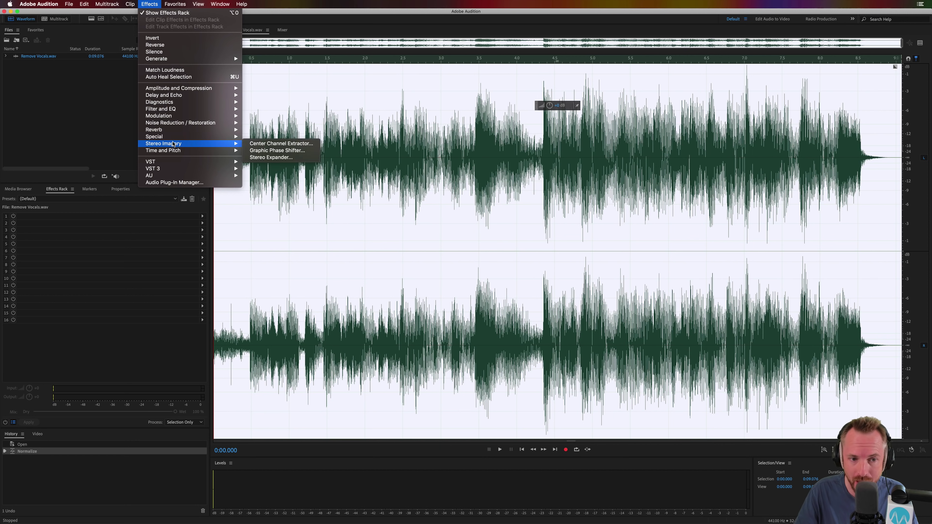
pyautogui.click(313, 146)
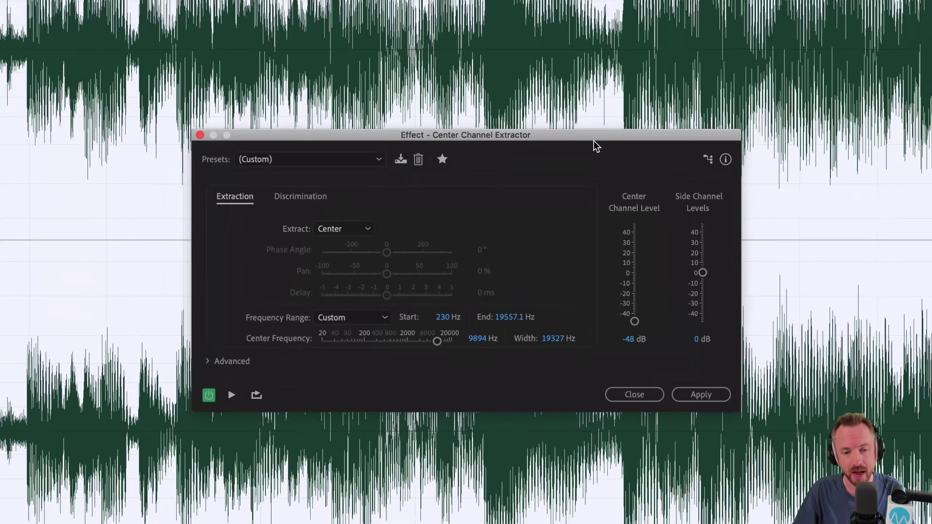
# Step: Reset the extractor to (Default), load the Vocal Remove preset, and preview the jingle
pyautogui.click(389, 212)
pyautogui.click(430, 219)
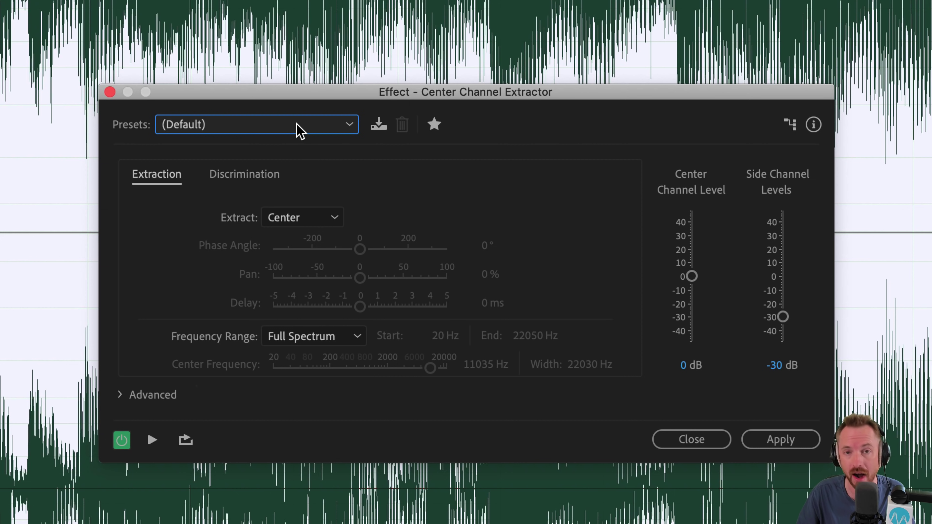
pyautogui.click(296, 127)
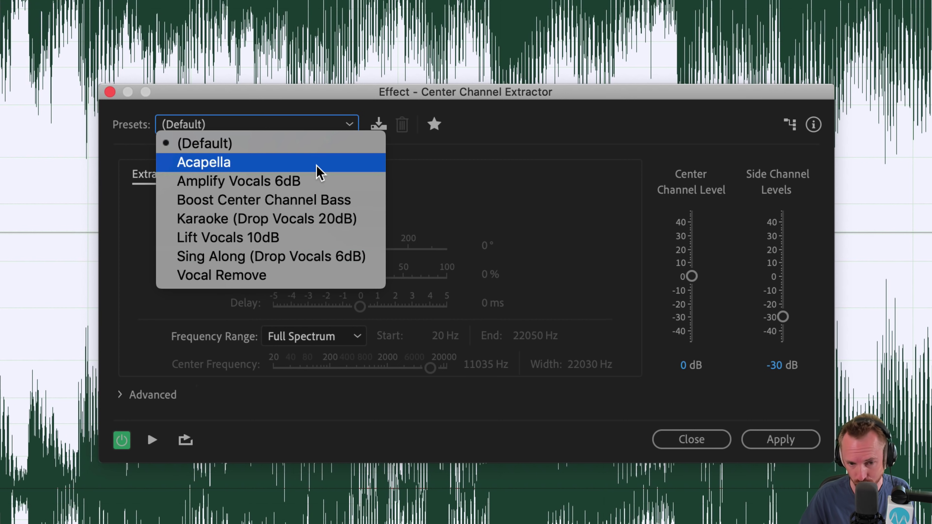
pyautogui.click(275, 281)
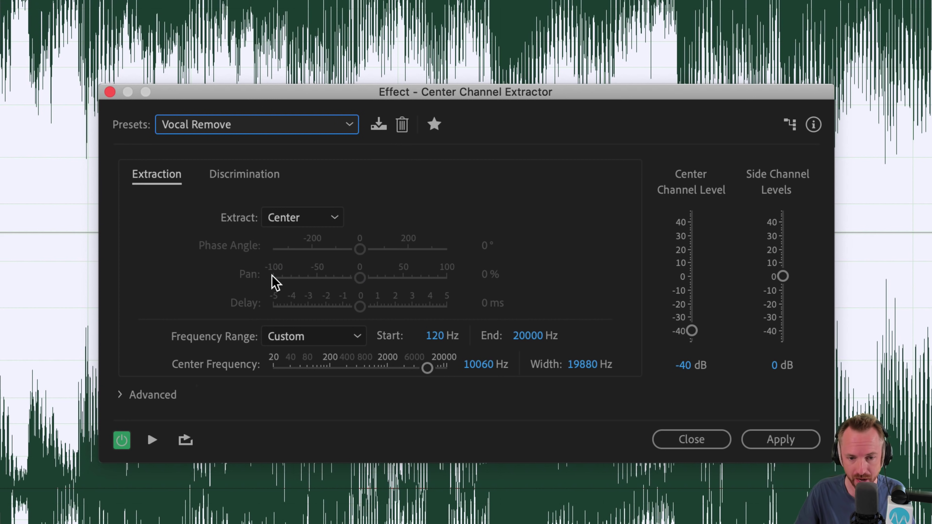
pyautogui.press('space')
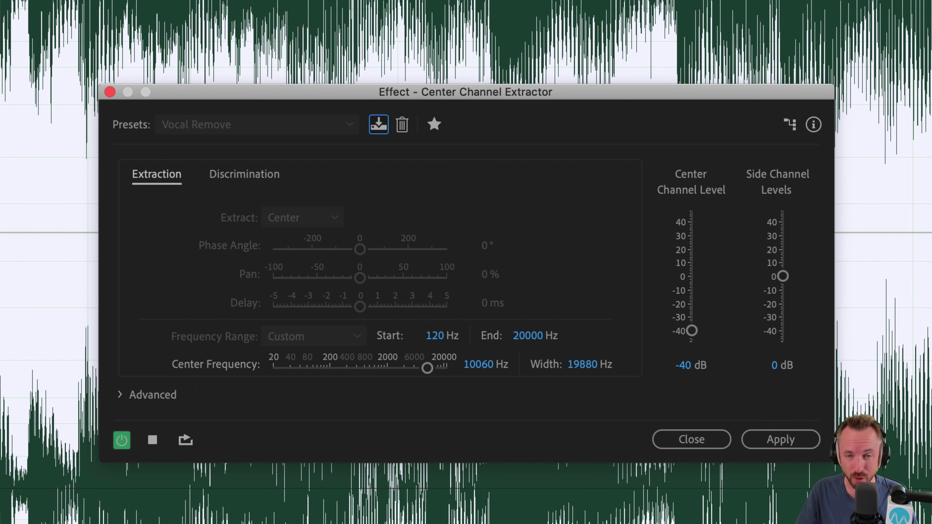
# Step: Audition center levels of about -13 dB and 6.2 dB, then drop the center level to -48 dB
pyautogui.click(148, 434)
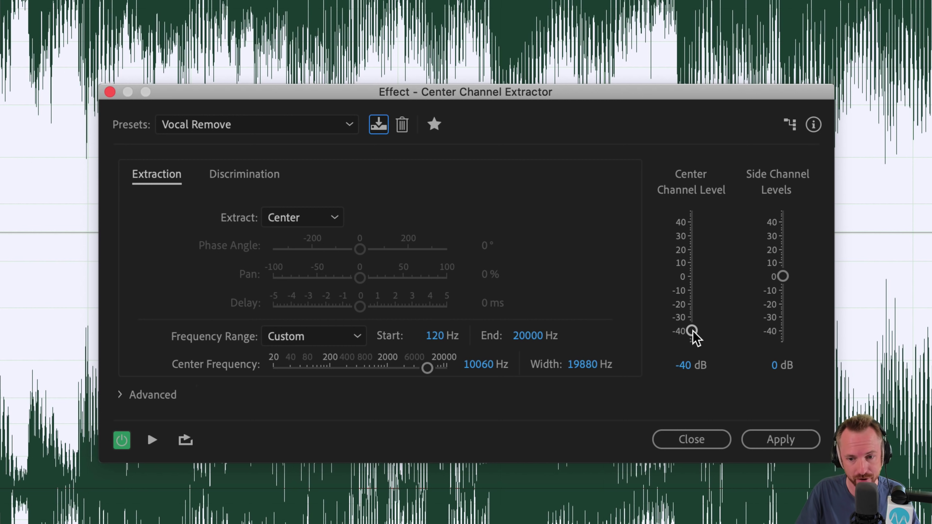
pyautogui.press('space')
pyautogui.moveTo(692, 331); pyautogui.dragTo(692, 282)
pyautogui.press('space')
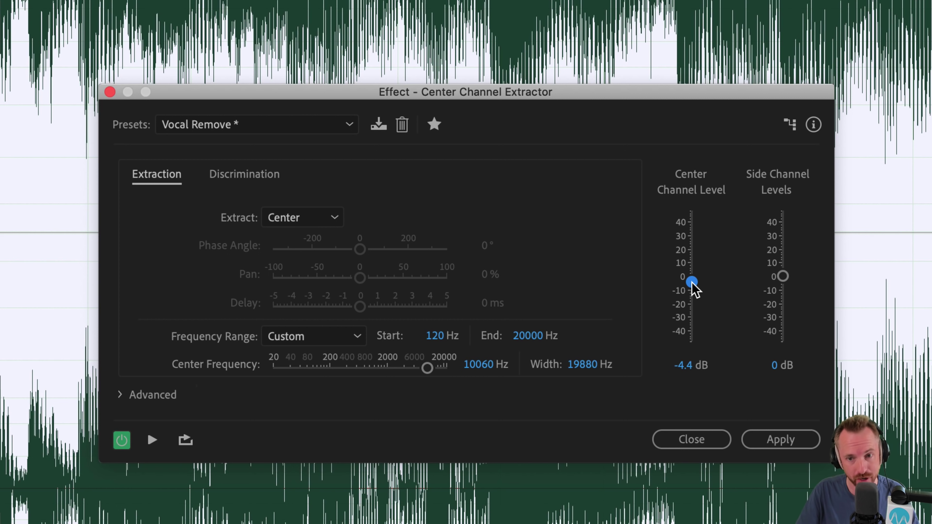
pyautogui.press('space')
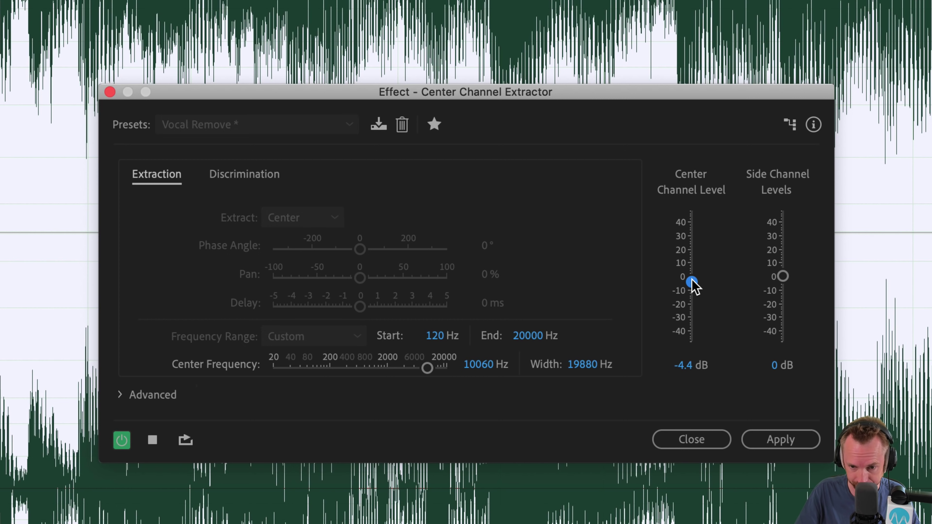
pyautogui.moveTo(692, 283); pyautogui.dragTo(693, 269)
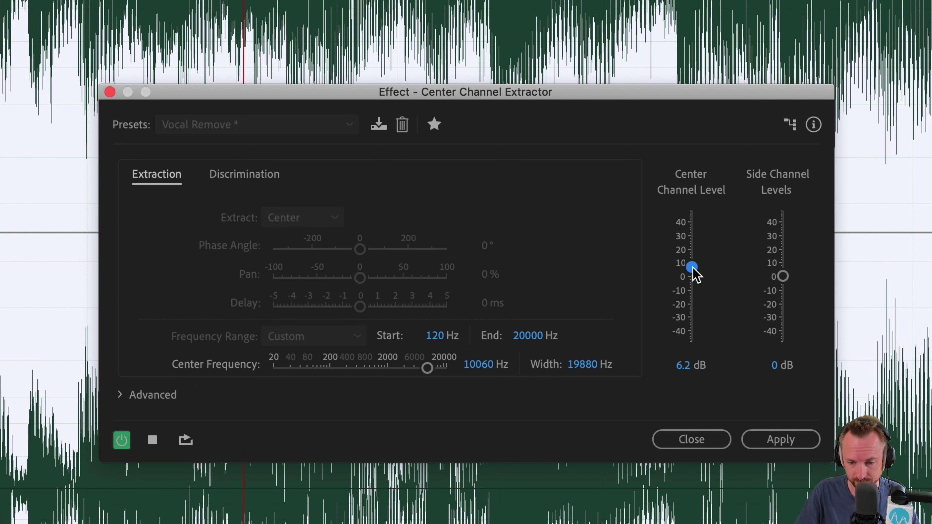
pyautogui.press('space')
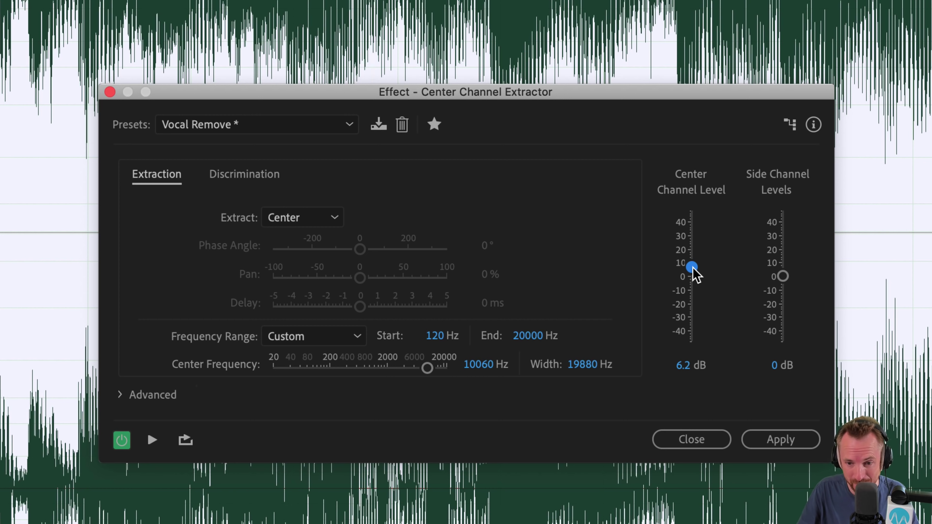
pyautogui.moveTo(694, 275); pyautogui.dragTo(701, 406)
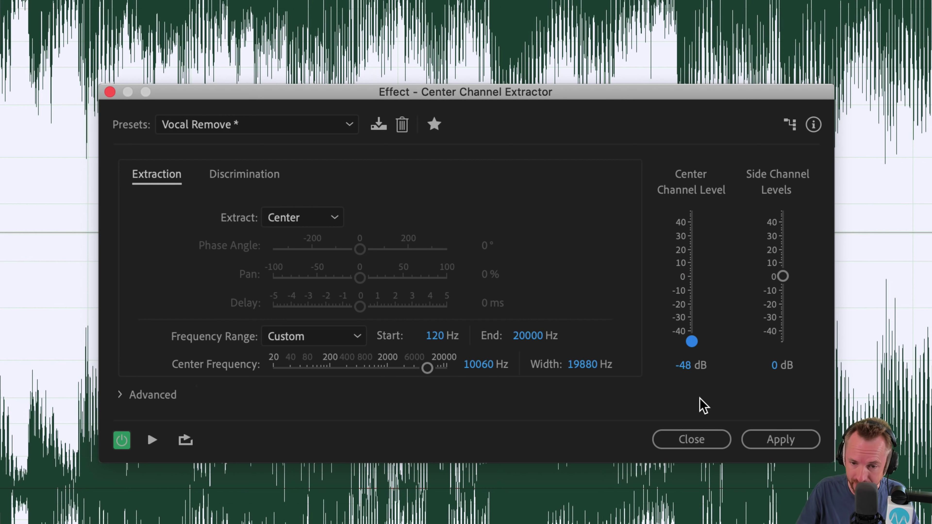
pyautogui.press('space')
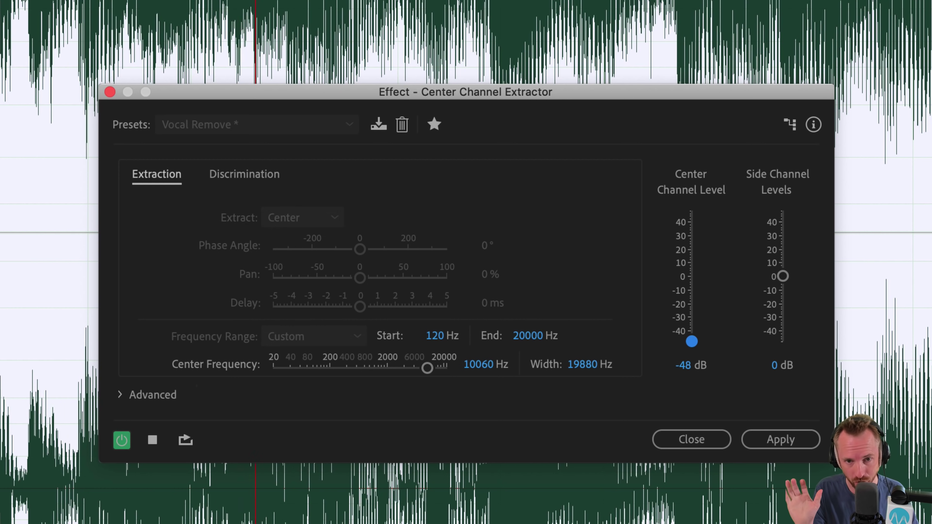
# Step: Scrub the frequency range start up to about 517 Hz and back down while previewing
pyautogui.press('space')
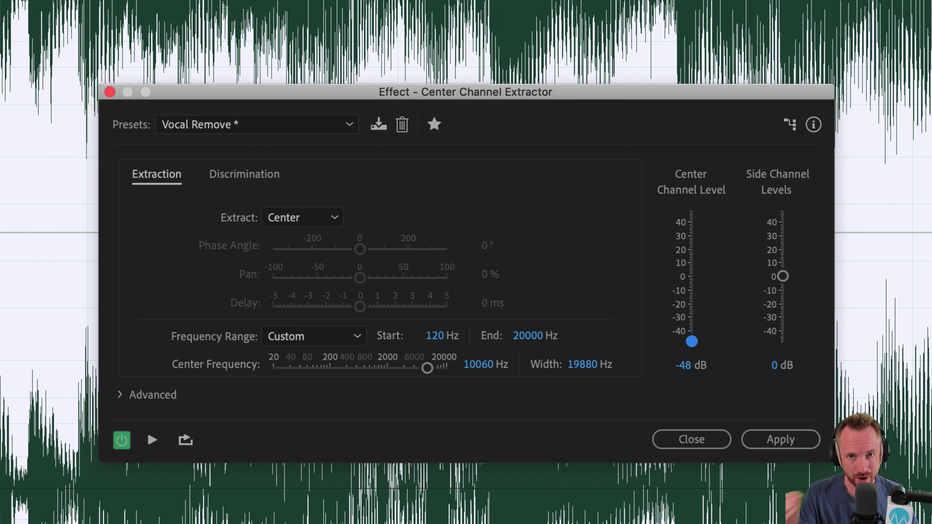
pyautogui.click(438, 344)
pyautogui.press('space')
pyautogui.moveTo(437, 338); pyautogui.dragTo(515, 335)
pyautogui.press('space')
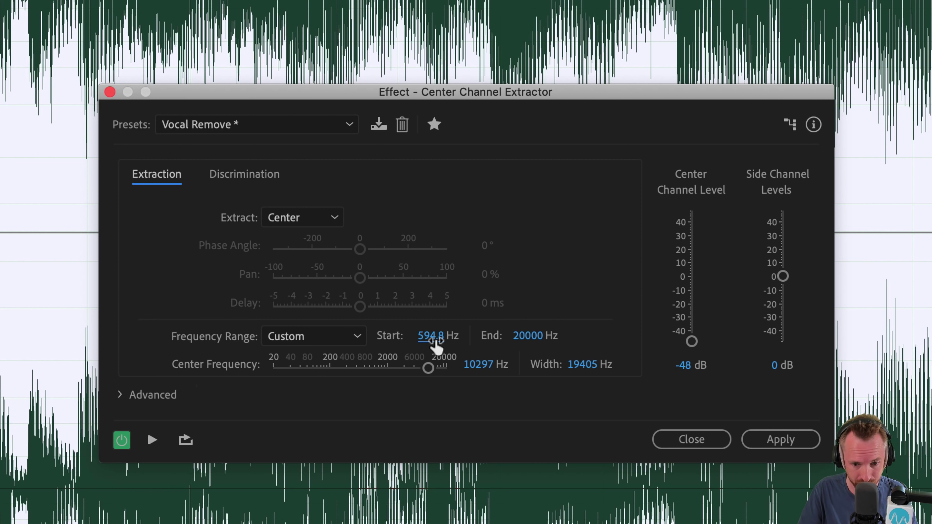
pyautogui.press('space')
pyautogui.moveTo(433, 345); pyautogui.dragTo(398, 351)
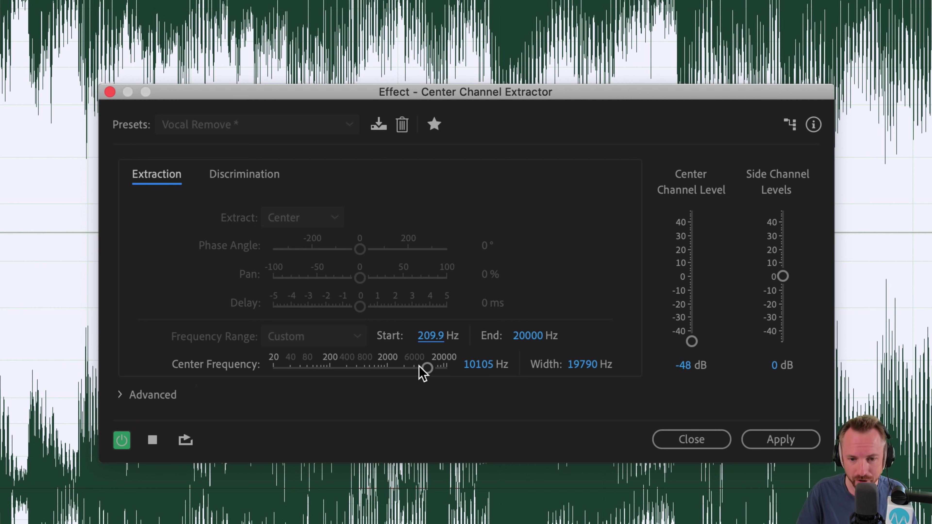
pyautogui.press('space')
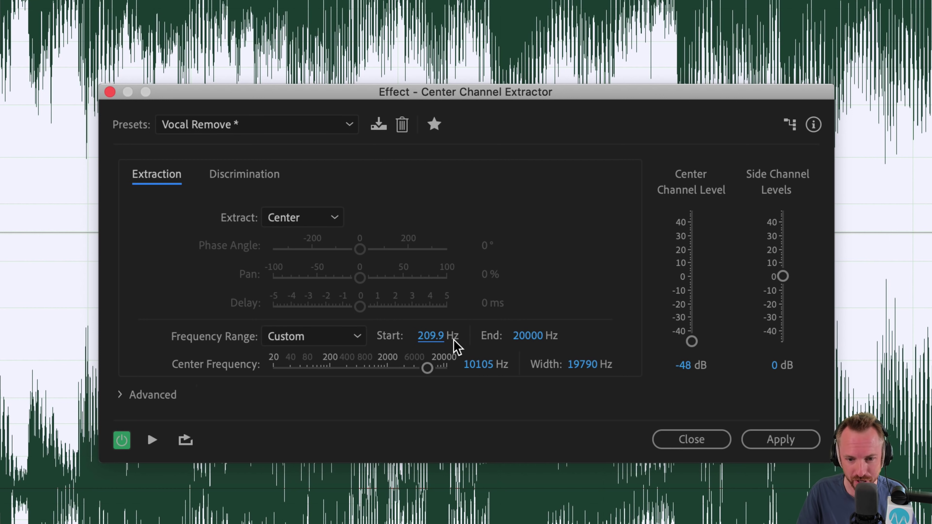
# Step: Enter 210 Hz as the frequency range start
pyautogui.click(433, 335)
pyautogui.write('210')
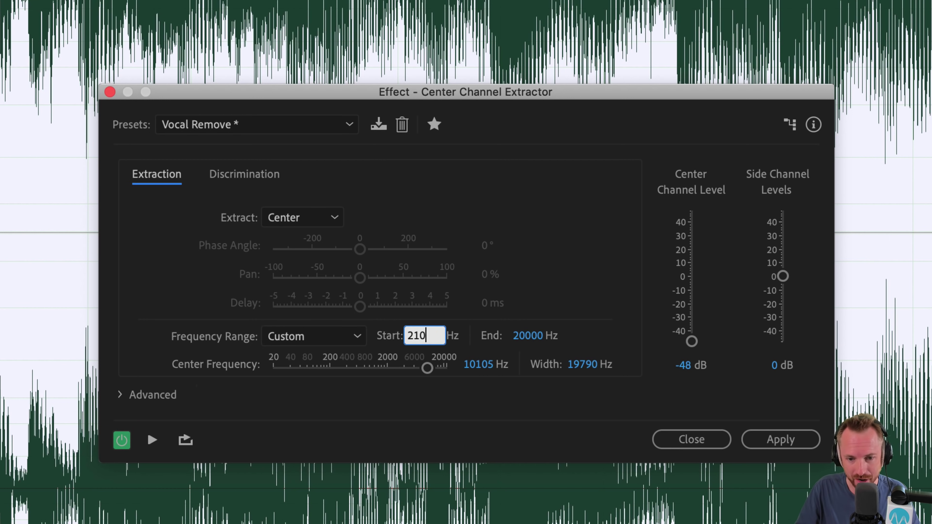
pyautogui.press('Return')
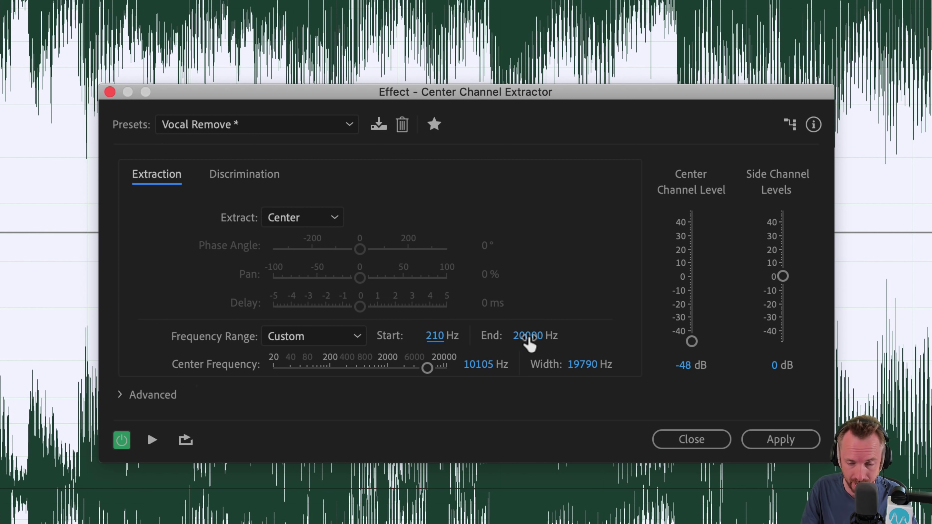
# Step: Preview while scrubbing the range end down to about 3875 Hz, then up to 15112.7 Hz
pyautogui.press('space')
pyautogui.moveTo(536, 345); pyautogui.dragTo(448, 350)
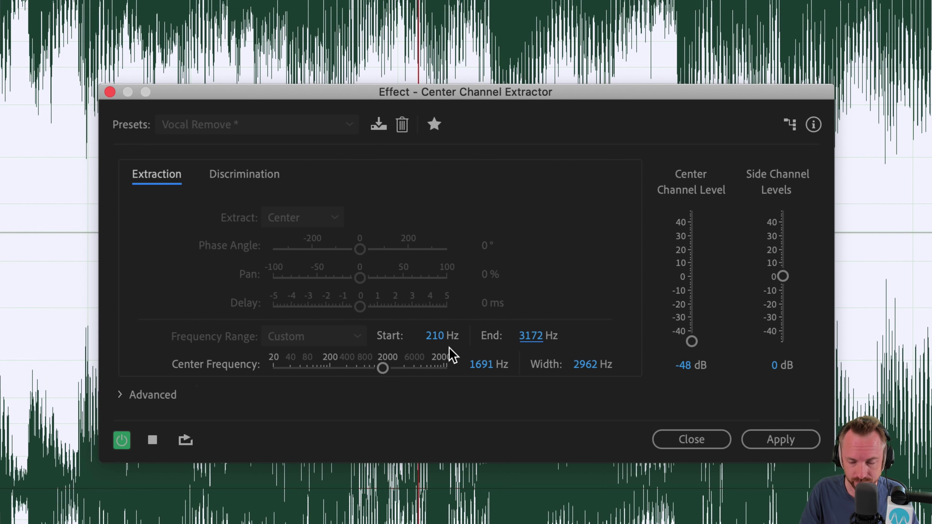
pyautogui.press('space')
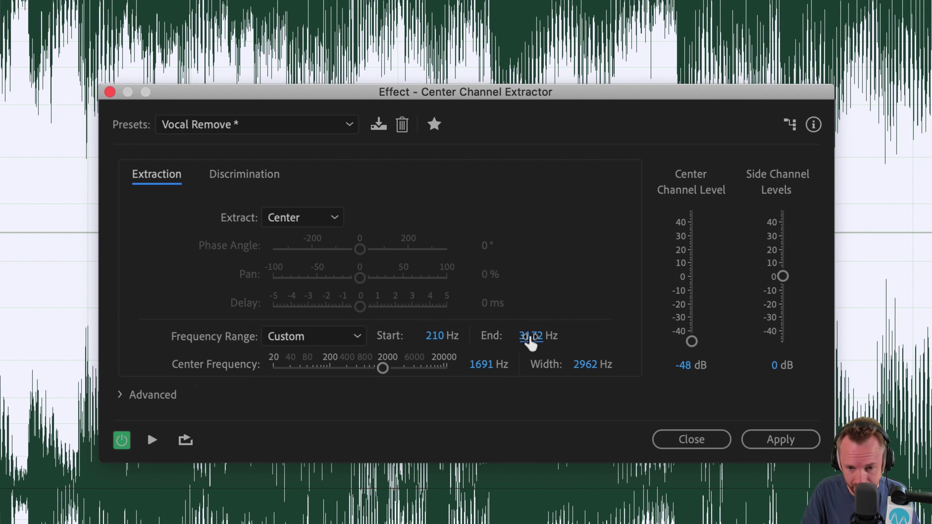
pyautogui.press('space')
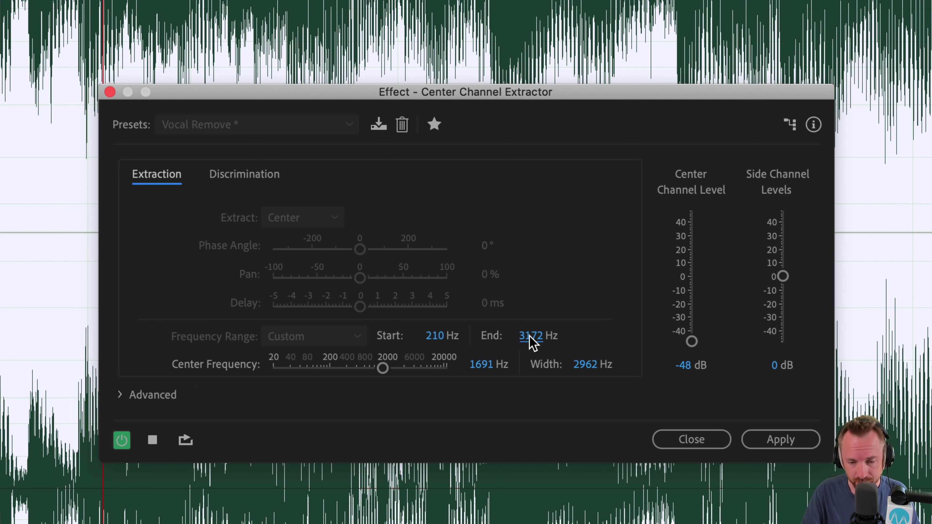
pyautogui.press('space')
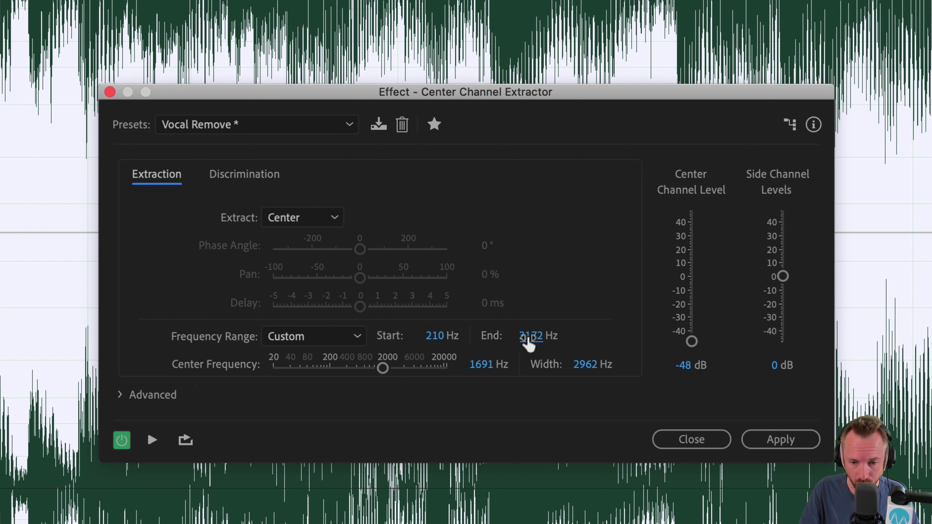
pyautogui.press('space')
pyautogui.moveTo(527, 339); pyautogui.dragTo(594, 325)
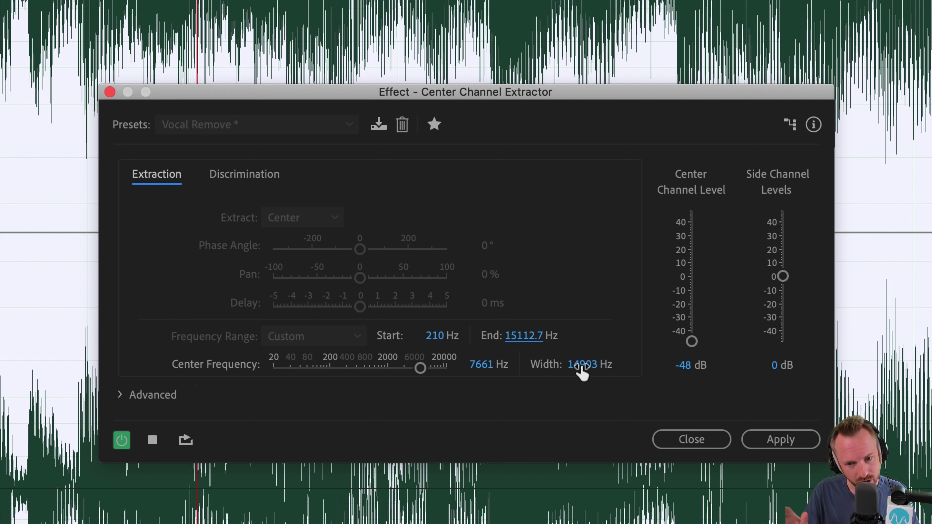
pyautogui.press('space')
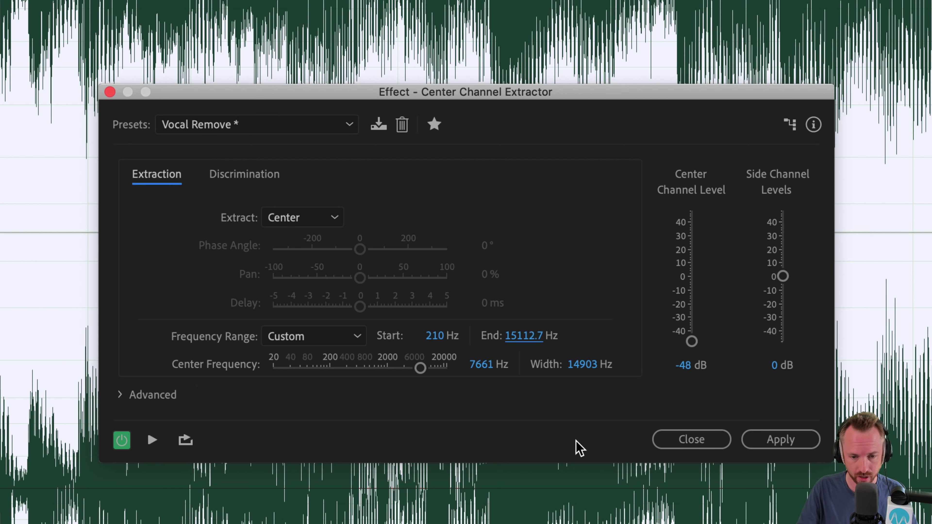
pyautogui.press('space')
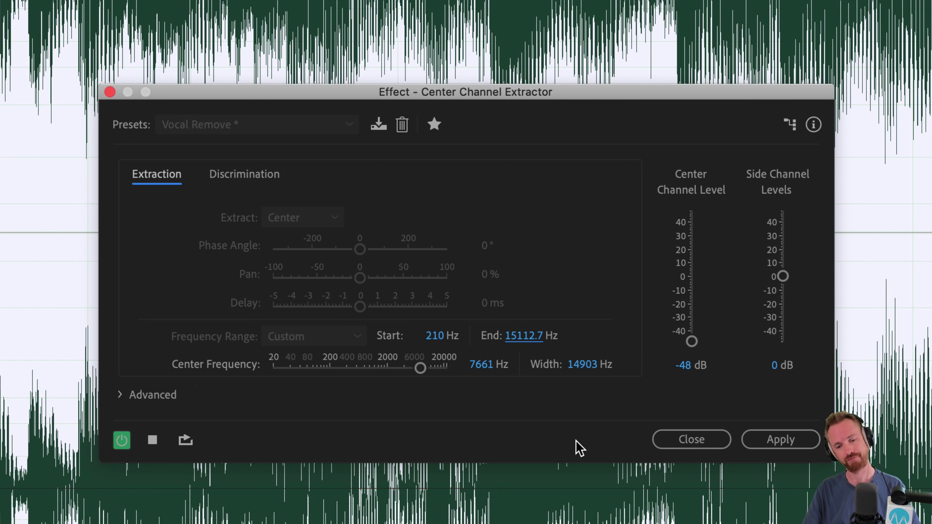
pyautogui.press('space')
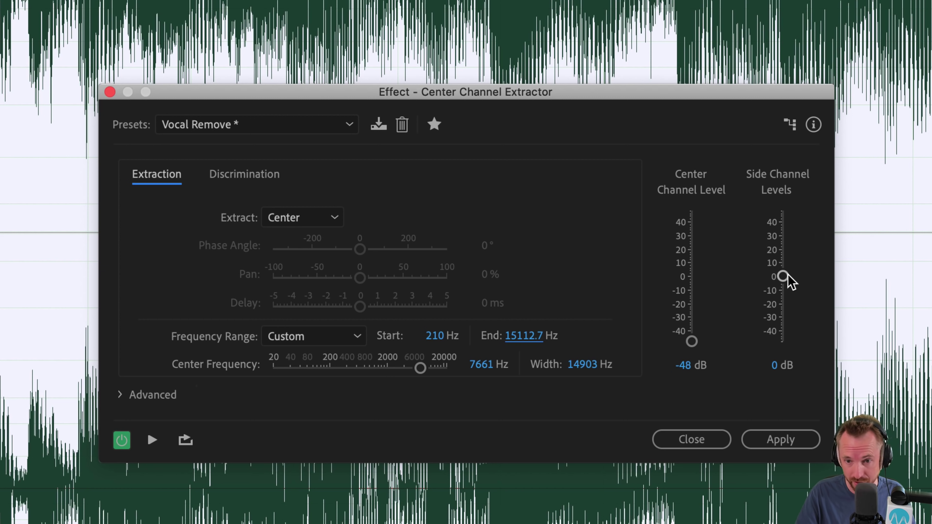
# Step: Try side channels near -20 dB and raise the center level from -48 dB while previewing
pyautogui.press('space')
pyautogui.moveTo(784, 278); pyautogui.dragTo(782, 312)
pyautogui.press('space')
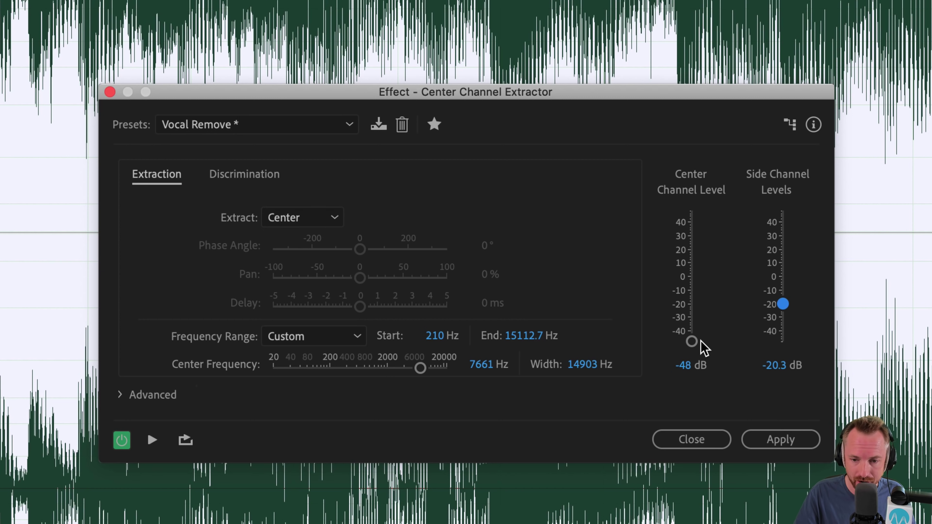
pyautogui.moveTo(692, 342); pyautogui.dragTo(693, 305)
pyautogui.press('space')
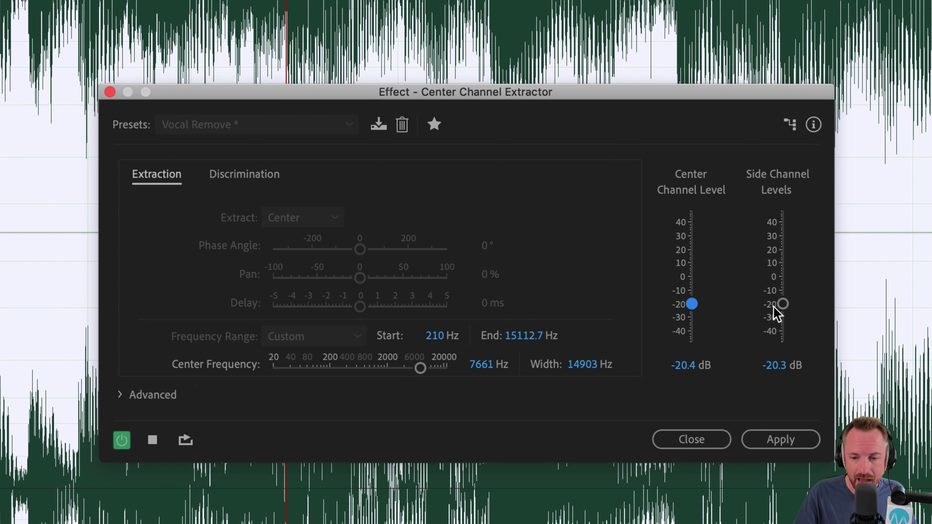
pyautogui.press('space')
# Step: Pull side channels to -48 dB and set the center level to 1.8 dB, previewing the result
pyautogui.moveTo(782, 304); pyautogui.dragTo(780, 353)
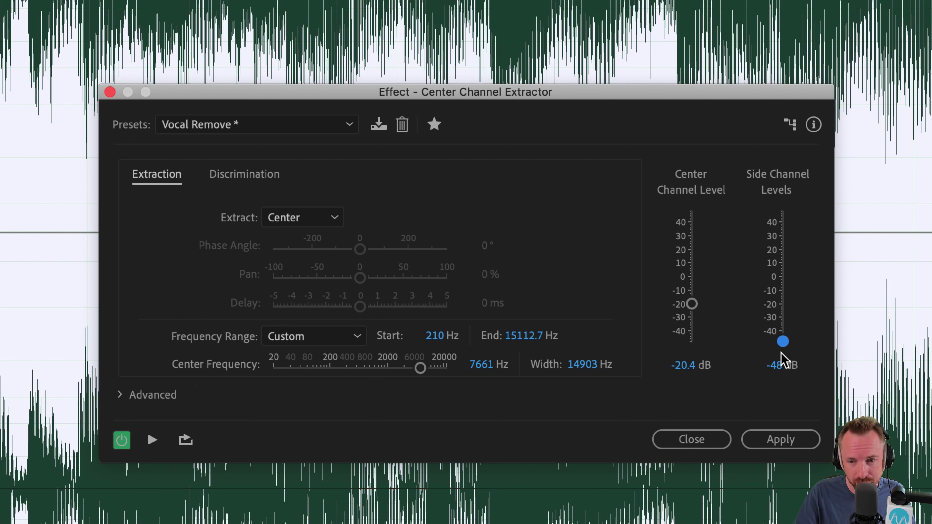
pyautogui.press('space')
pyautogui.moveTo(692, 304); pyautogui.dragTo(694, 282)
pyautogui.press('space')
pyautogui.press('space')
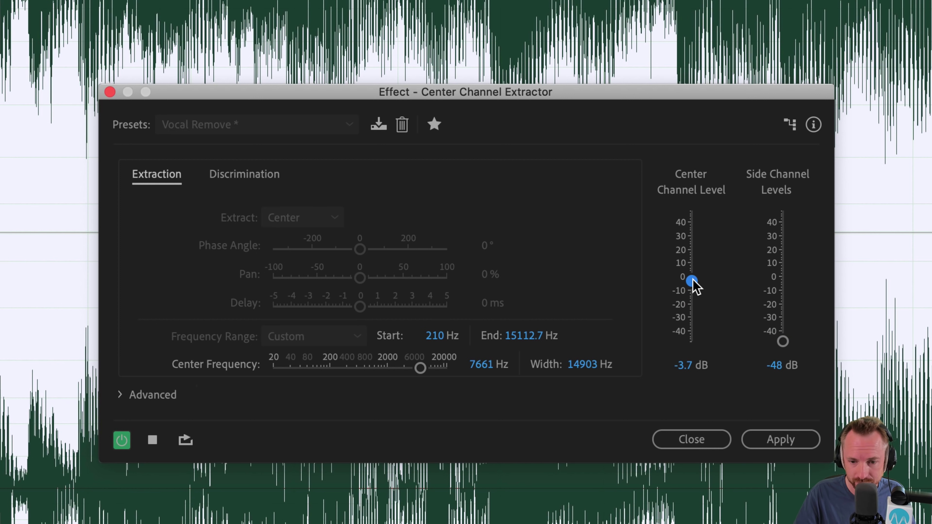
pyautogui.press('space')
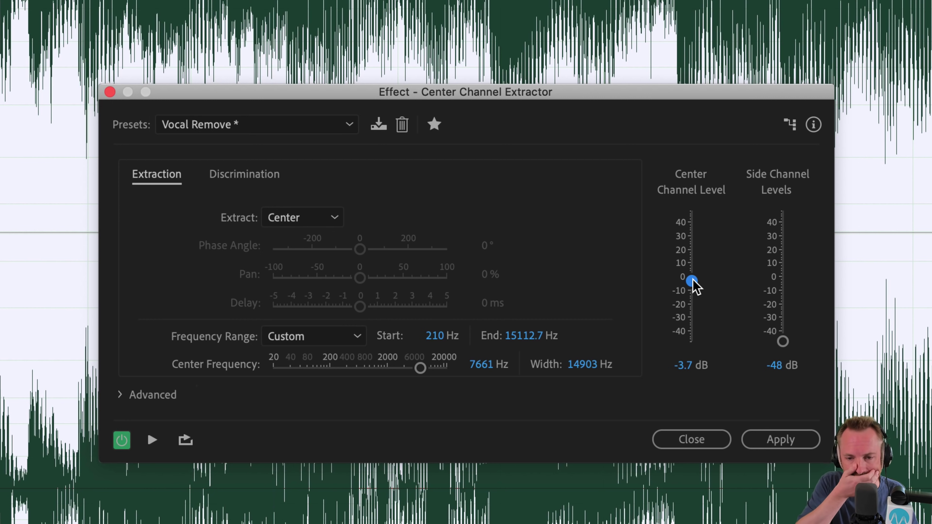
pyautogui.press('space')
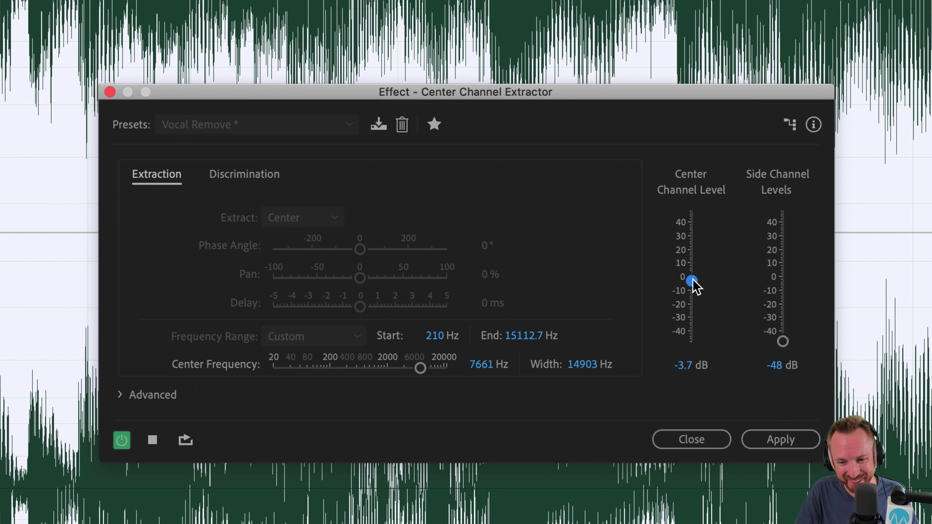
pyautogui.moveTo(693, 282); pyautogui.dragTo(691, 275)
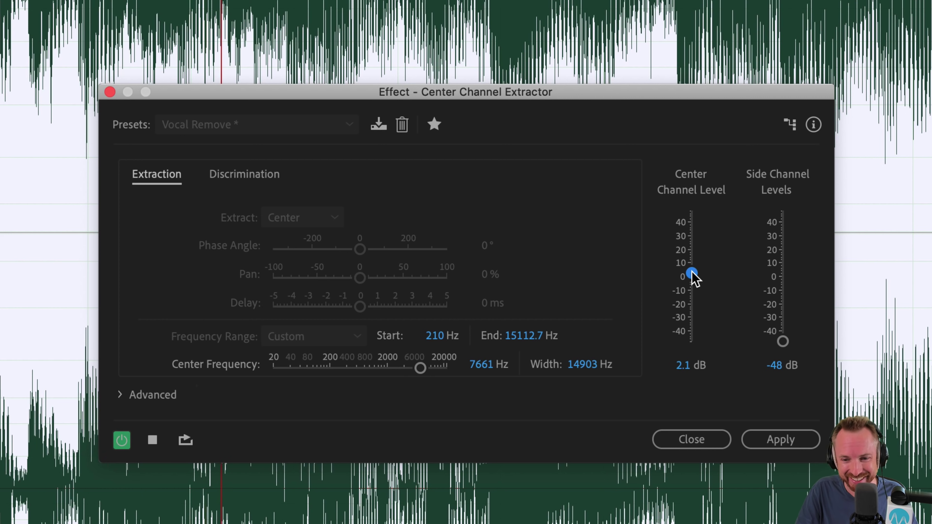
pyautogui.press('space')
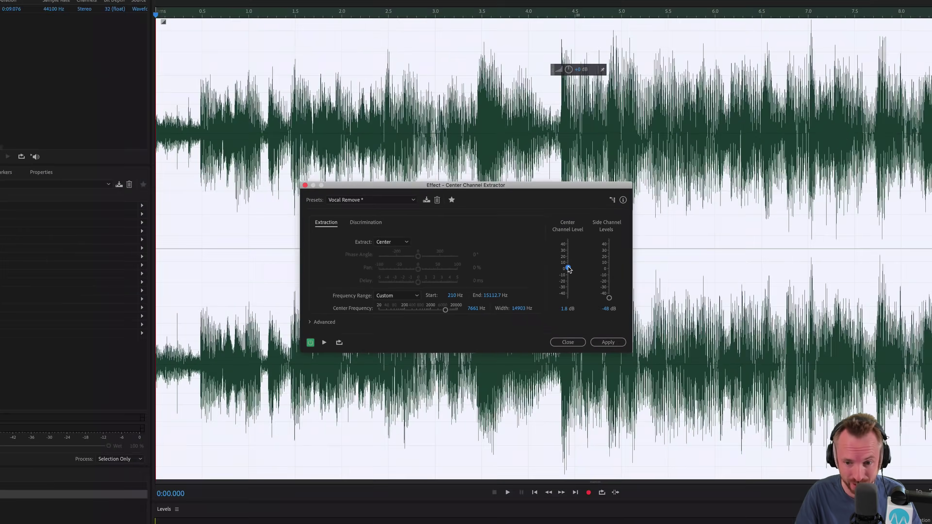
pyautogui.press('space')
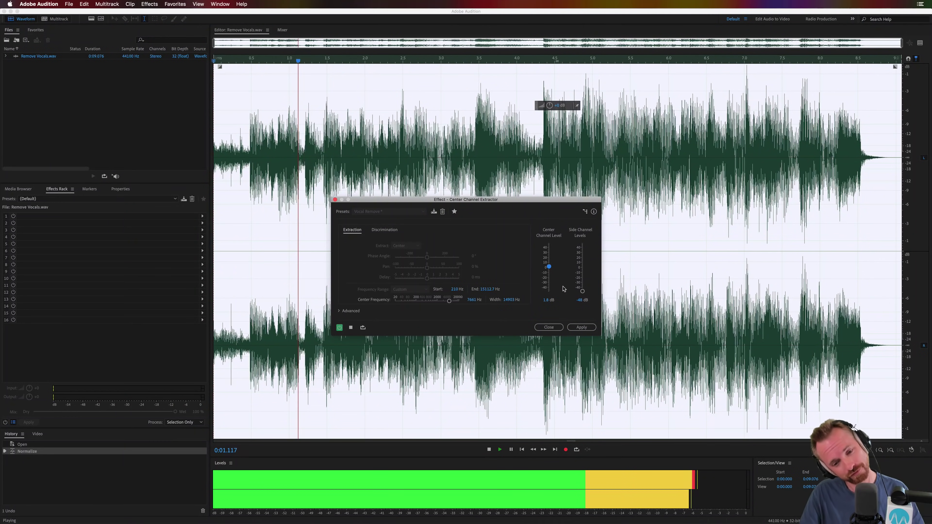
# Step: Replay the preview with center at -48 dB and side channels at 1.2 dB
pyautogui.press('space')
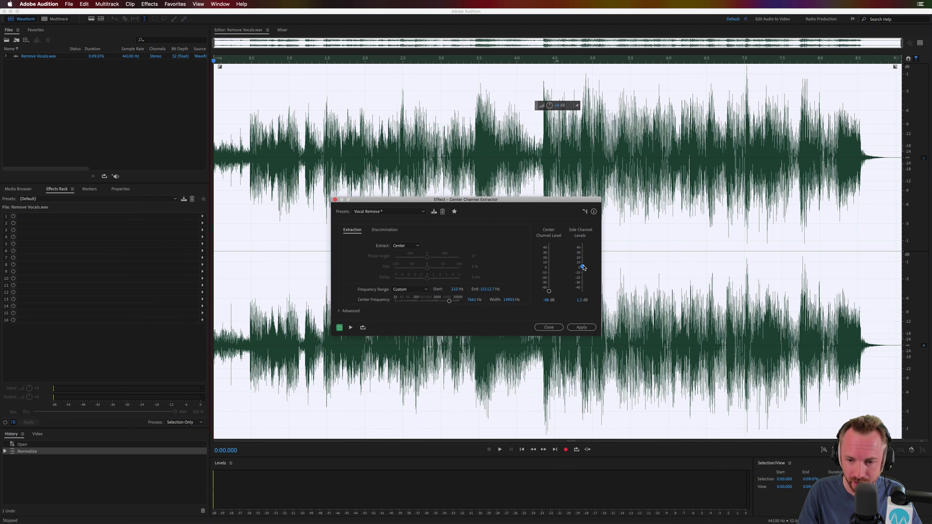
pyautogui.press('space')
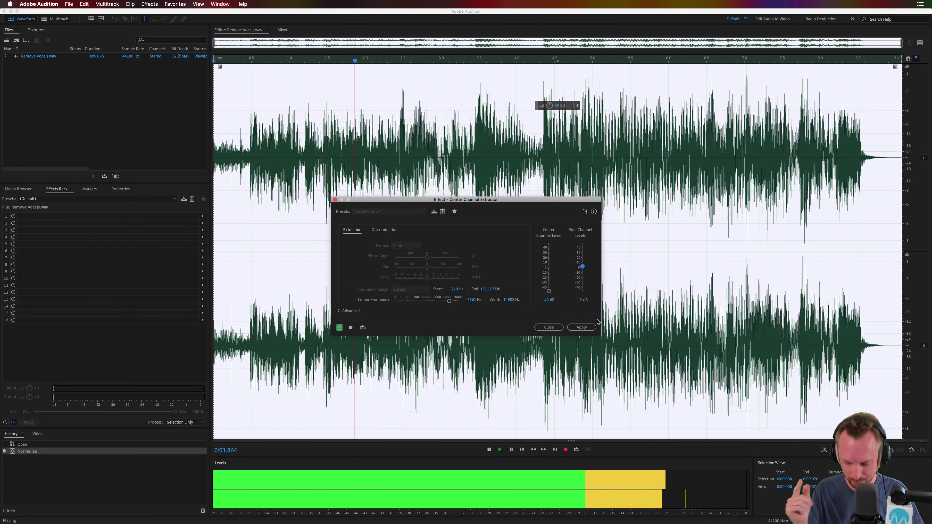